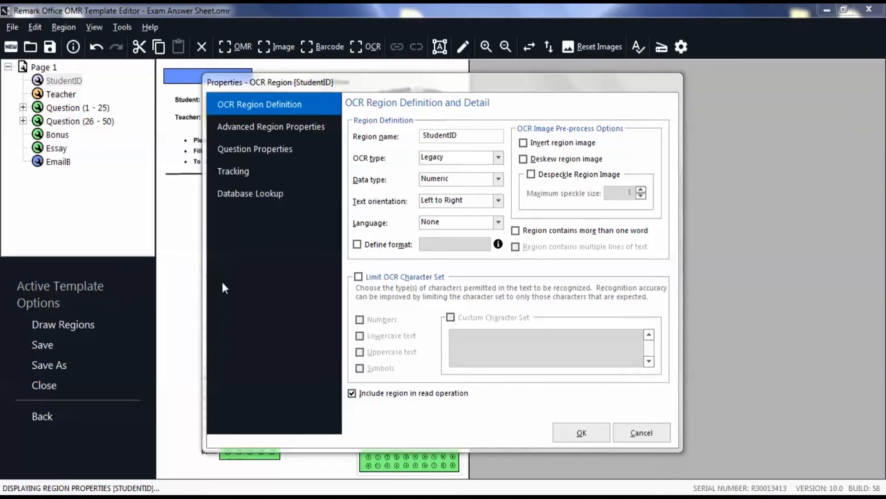
Enable database lookup for the StudentID region with Excel 97 - 2003 as the database type
click(256, 193)
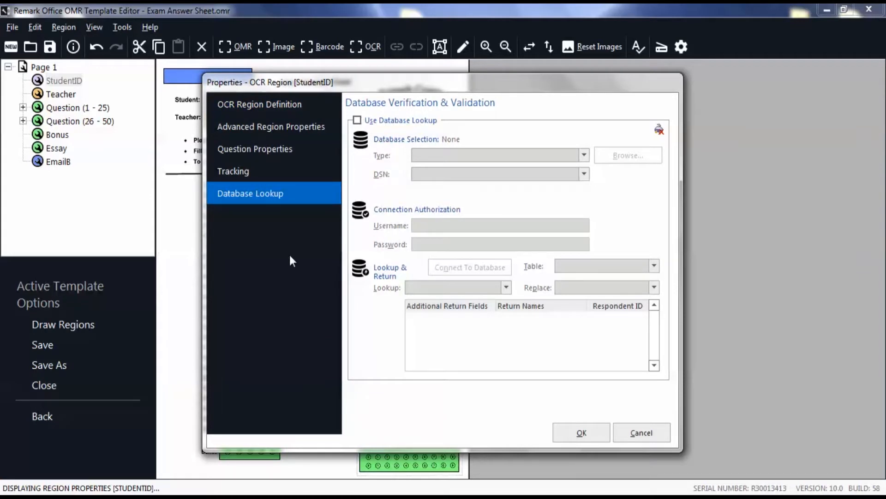
click(357, 121)
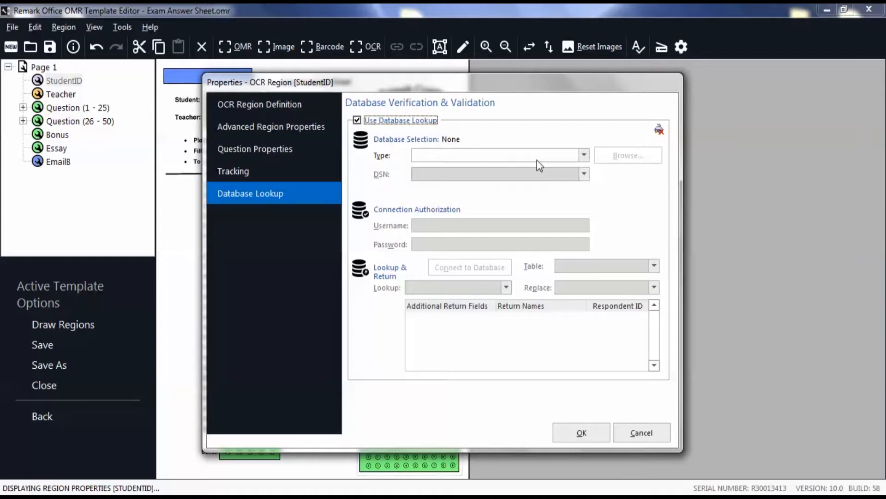
click(583, 156)
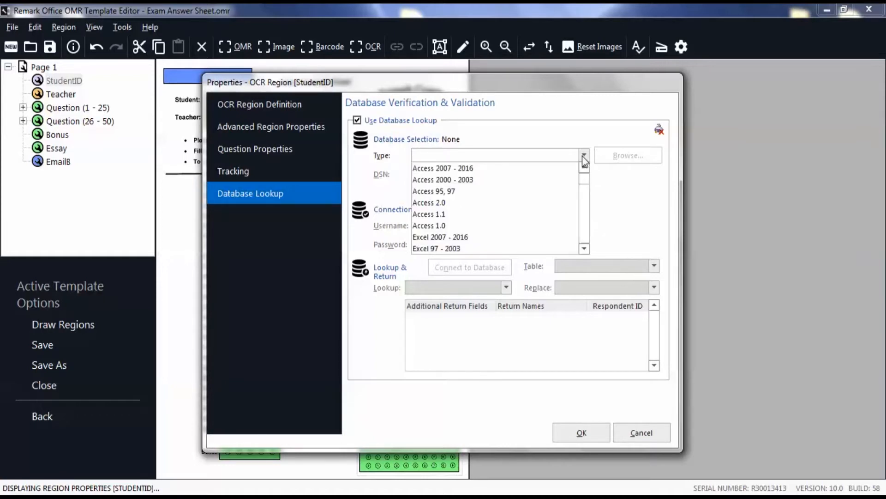
click(436, 249)
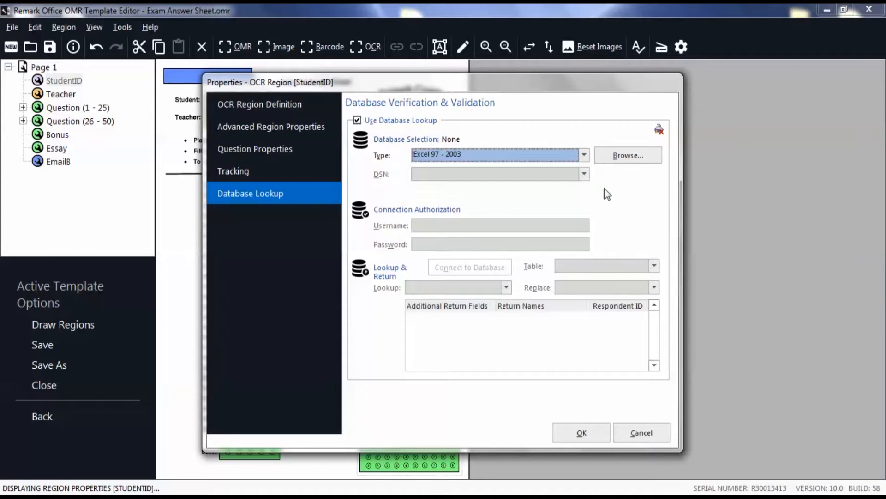
Select the Student Database file from the Tutorial1 folder as the lookup source and connect to it
click(606, 162)
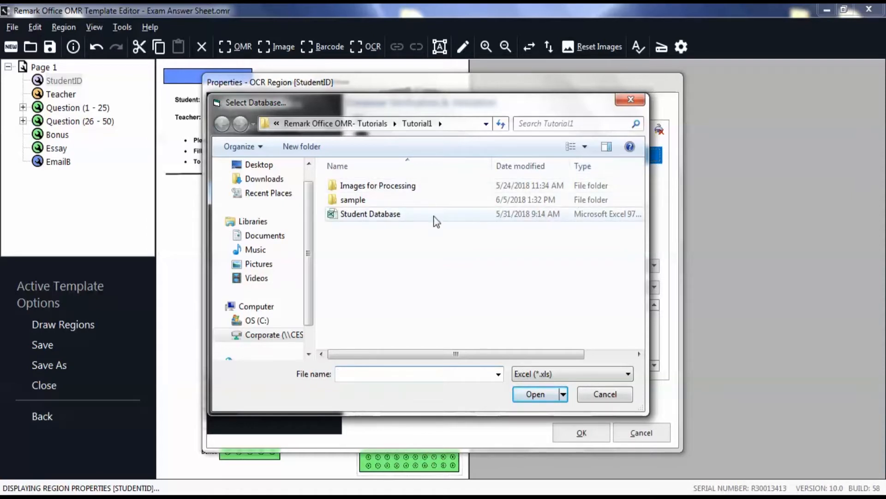
click(403, 217)
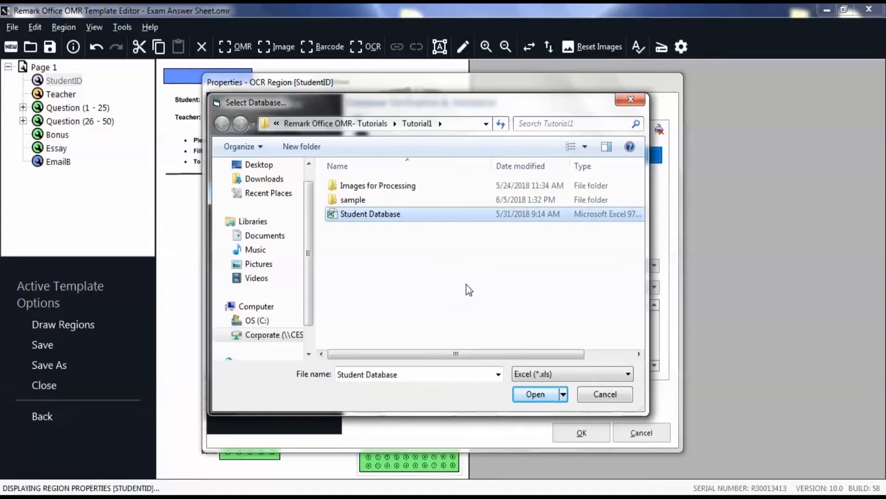
click(518, 397)
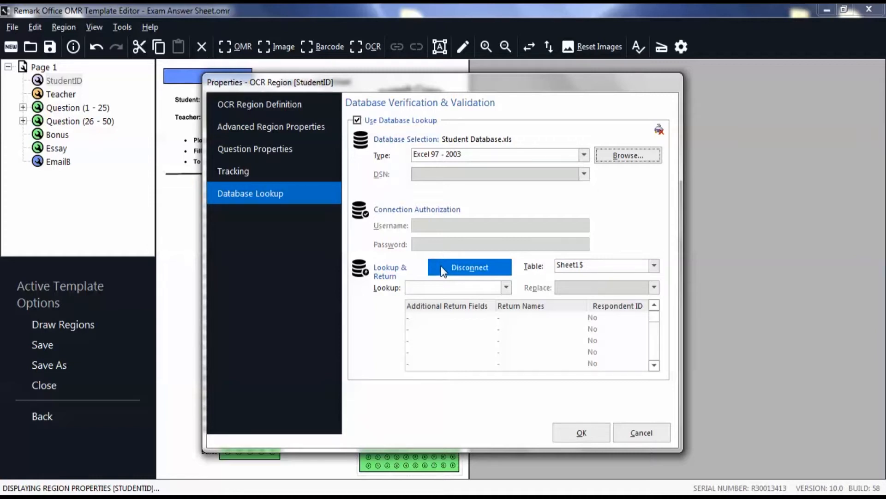
Use table Sheet1$ for the lookup, with Student ID as both the lookup and the replace field
click(653, 267)
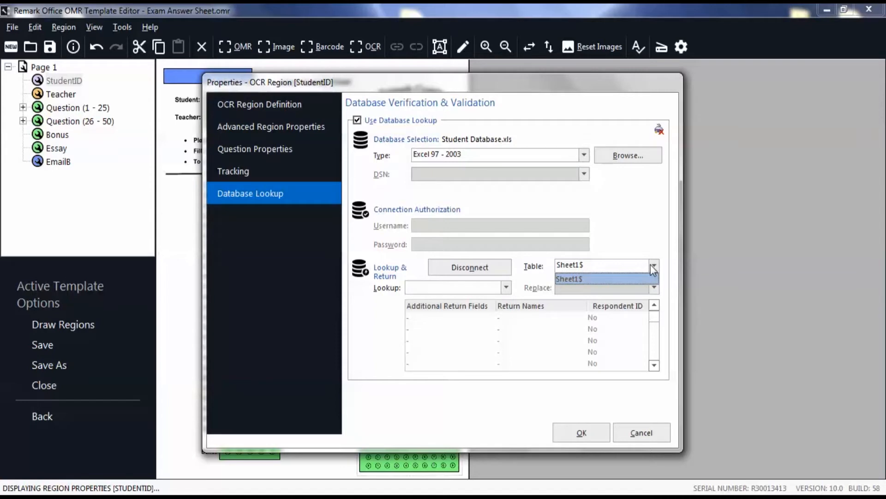
click(653, 267)
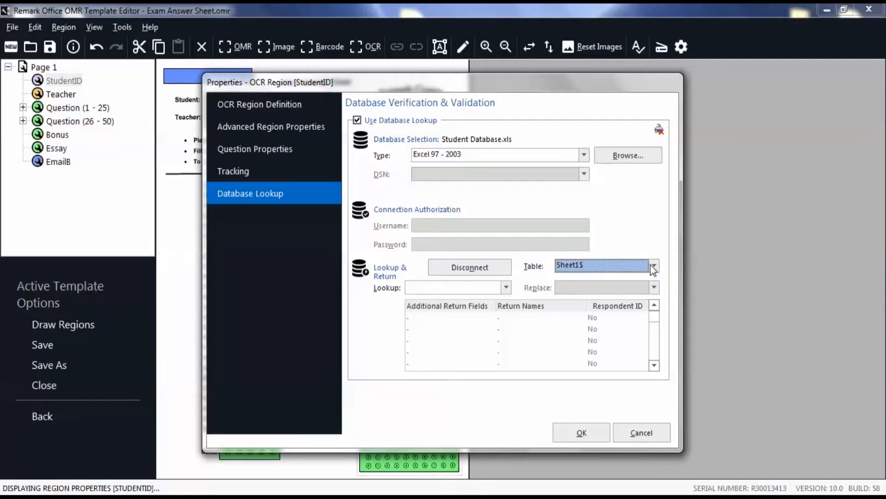
click(507, 288)
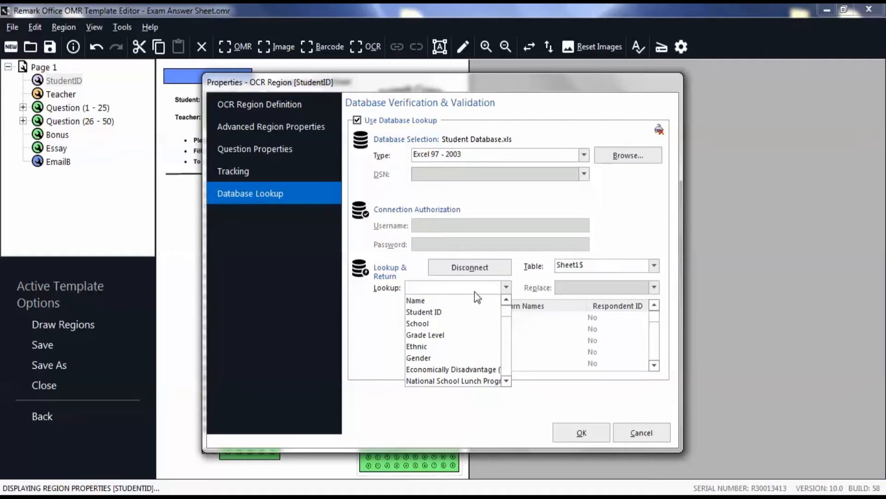
click(422, 312)
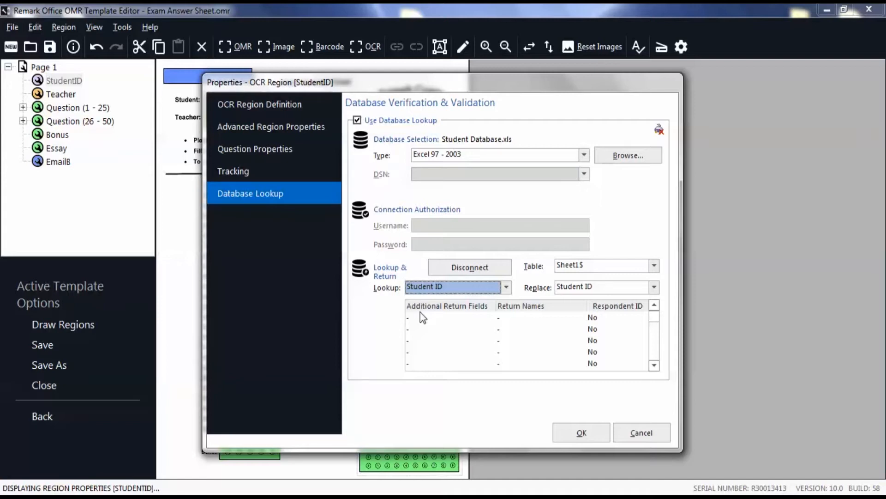
click(655, 289)
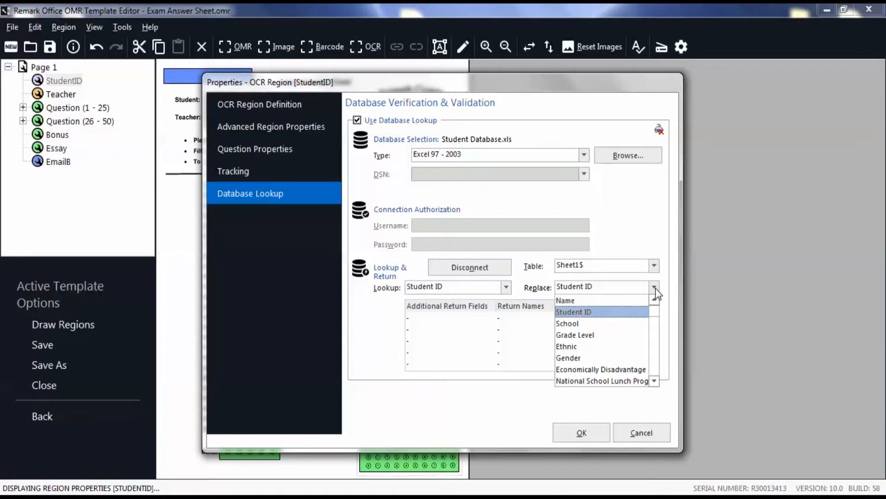
click(656, 288)
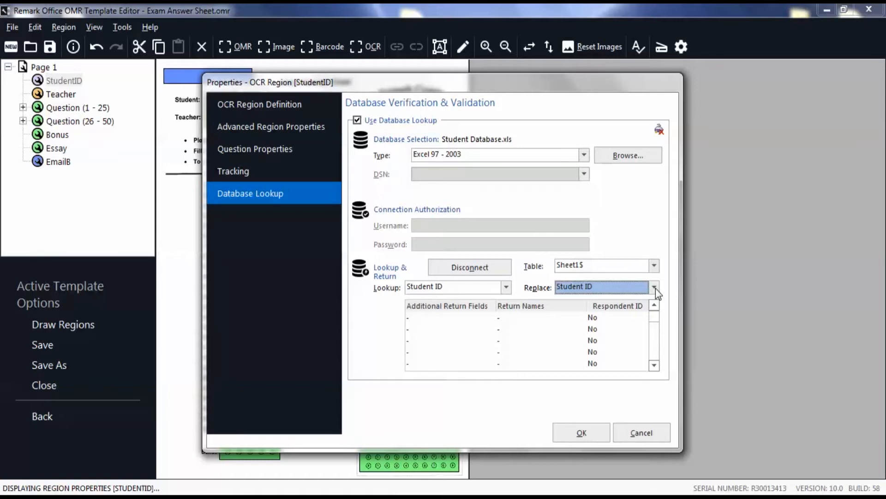
Add Name as the first additional return field and mark it as a respondent ID
click(462, 319)
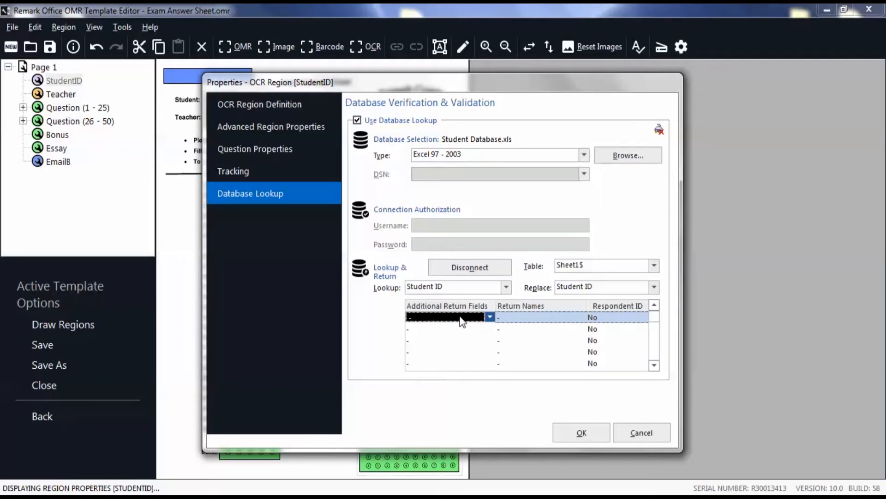
click(490, 318)
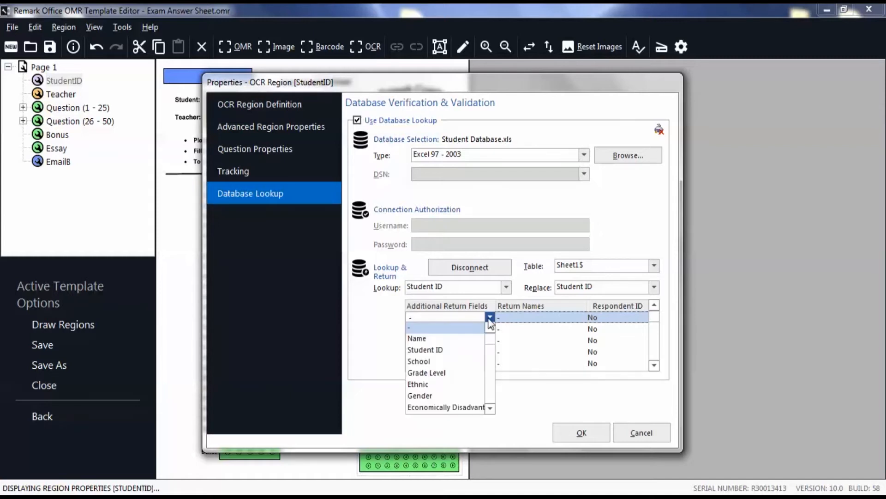
click(416, 339)
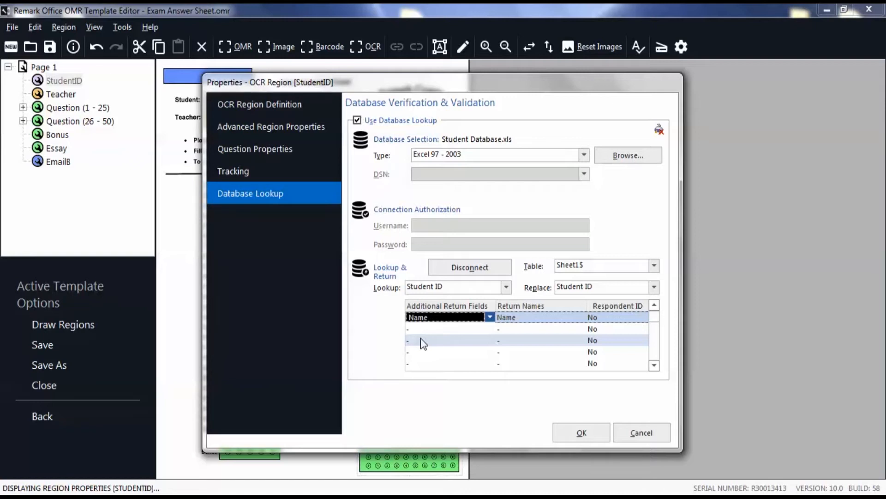
click(518, 317)
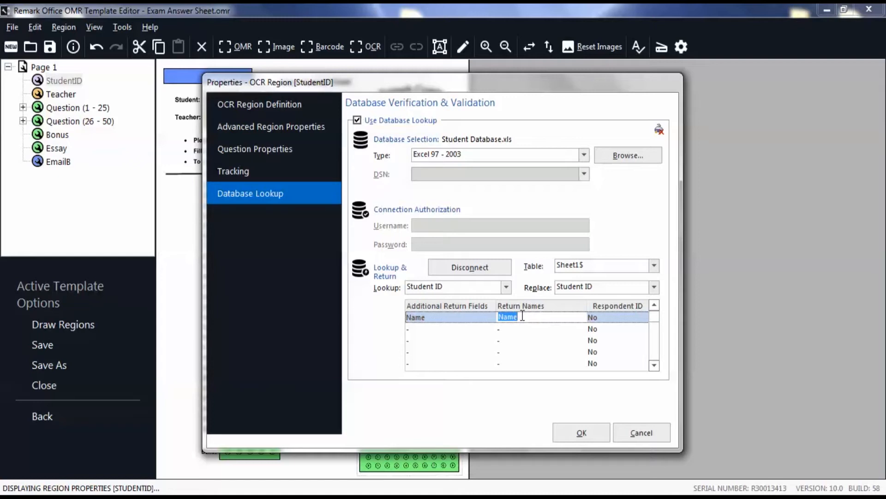
click(620, 320)
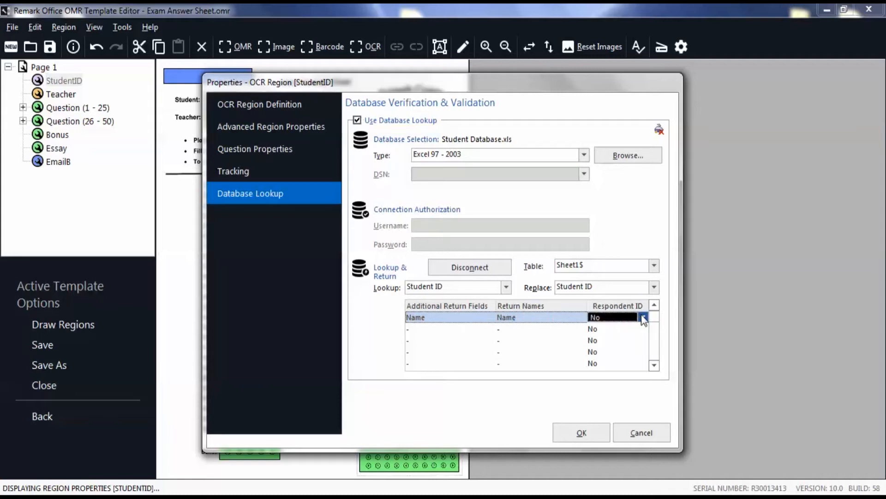
click(643, 317)
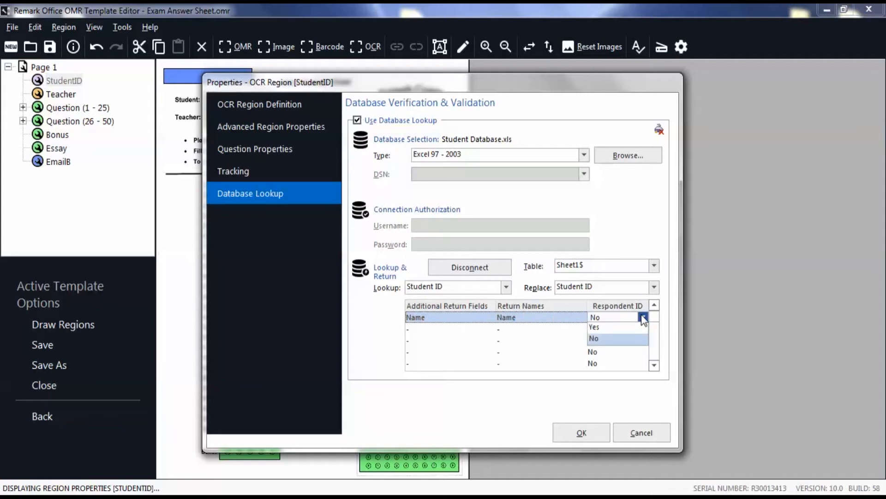
click(598, 326)
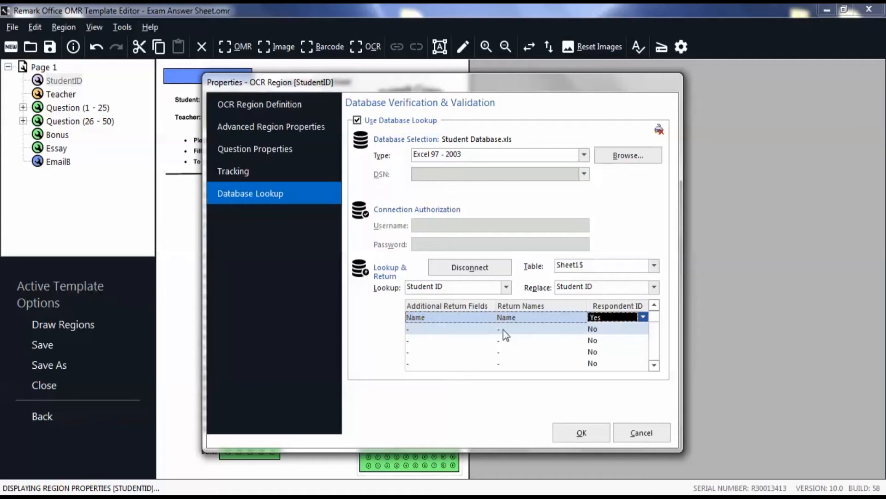
Add Gender as the second additional return field and accept the StudentID region properties
click(472, 331)
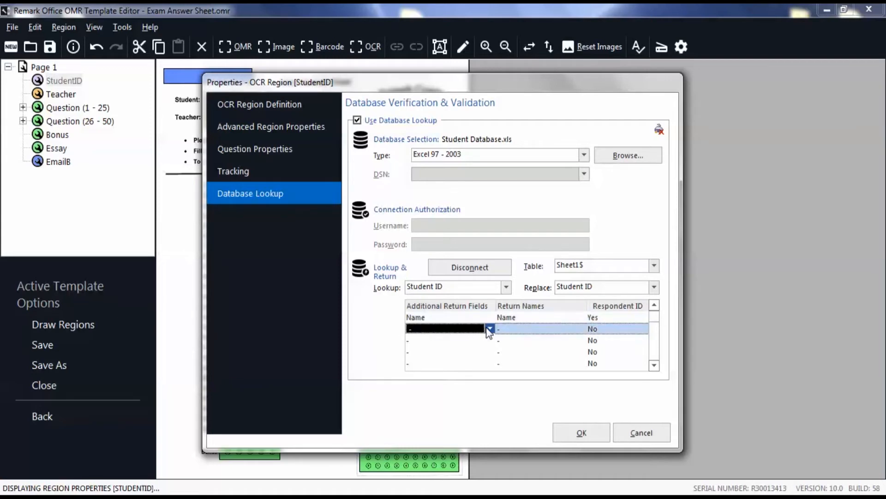
click(490, 329)
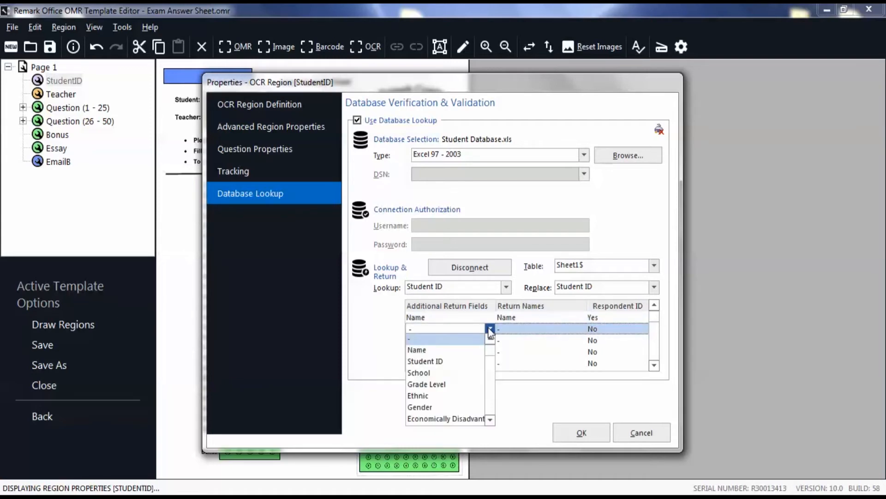
click(420, 408)
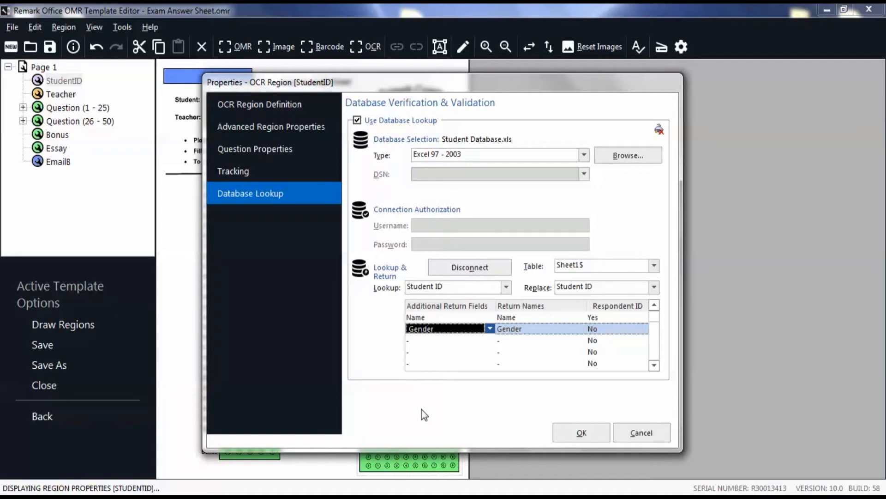
click(564, 433)
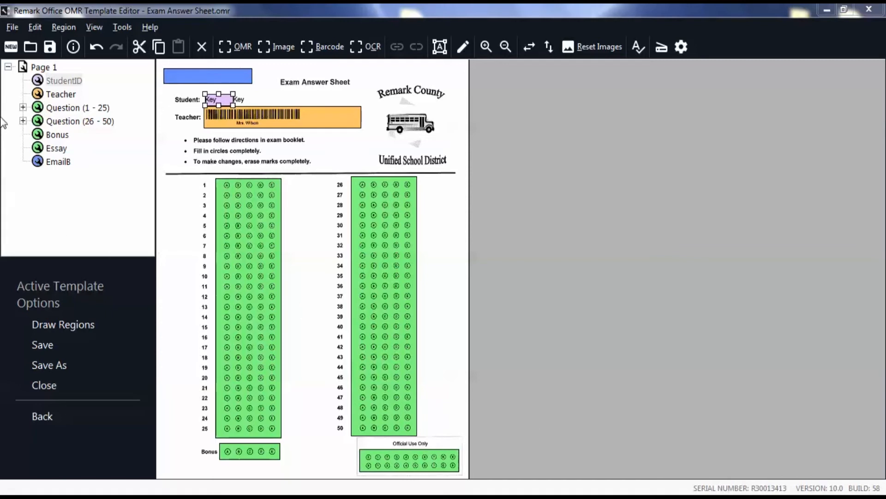
Save the exam answer sheet template and open it in Remark Office OMR Data Center
click(14, 29)
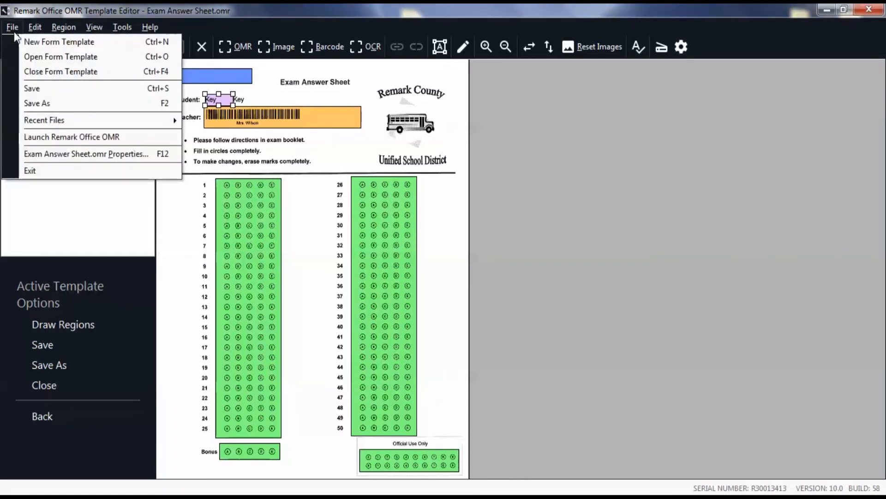
click(14, 88)
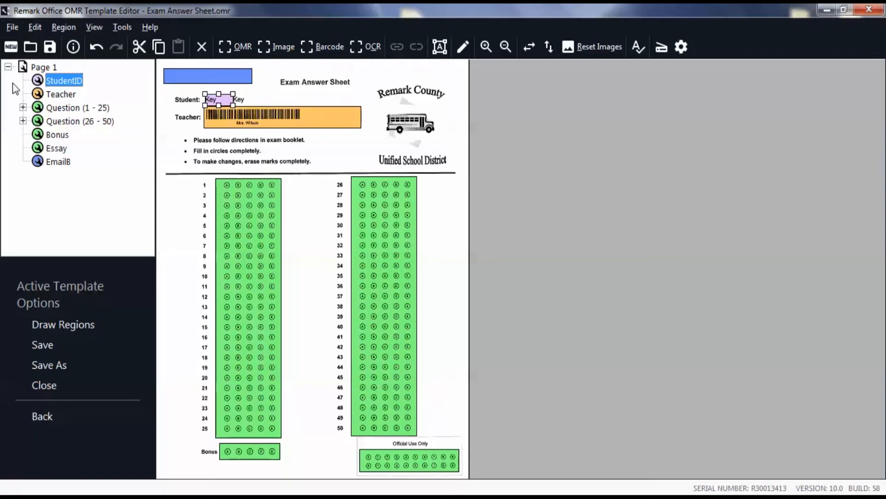
click(12, 28)
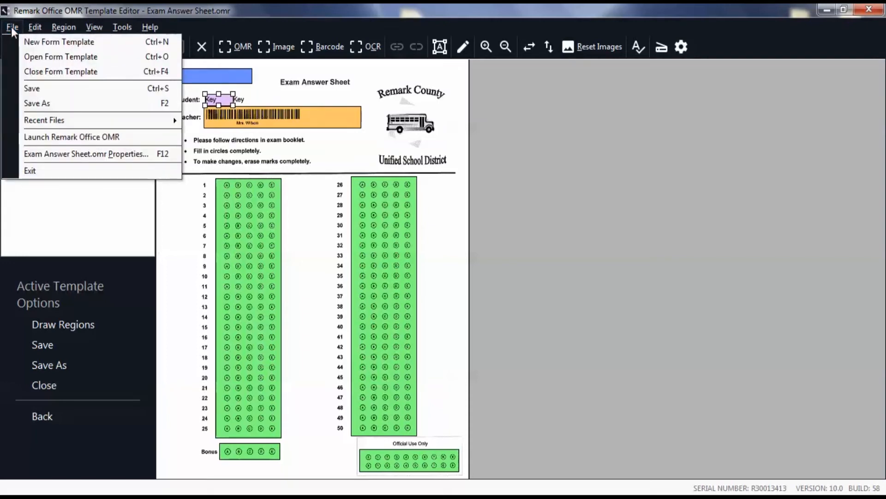
click(10, 135)
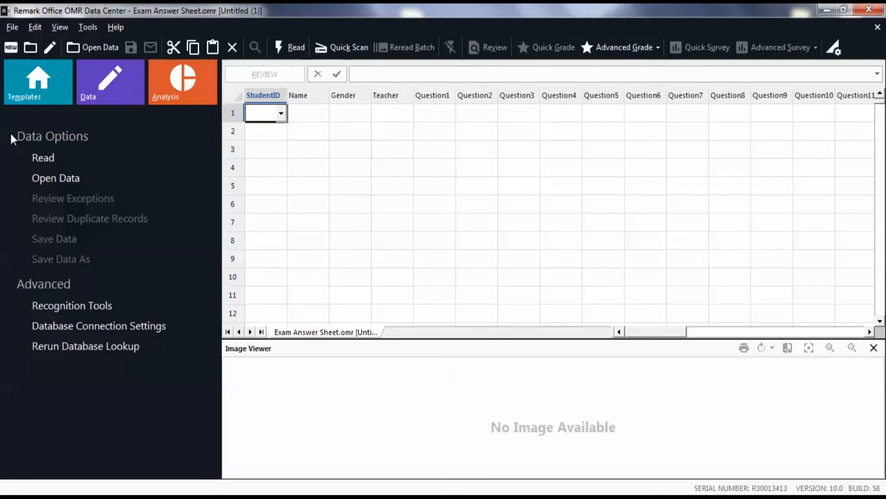
Read all the image files in the Exam Demonstration Files folder into the data grid
click(43, 159)
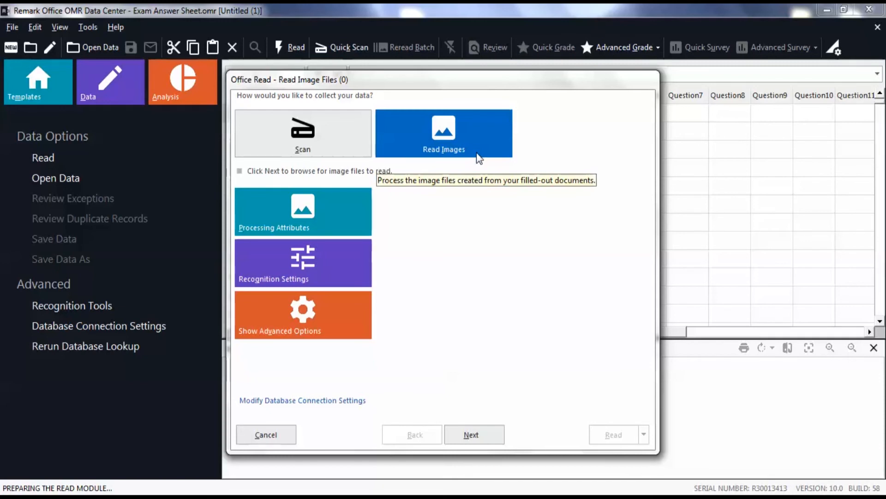
click(489, 434)
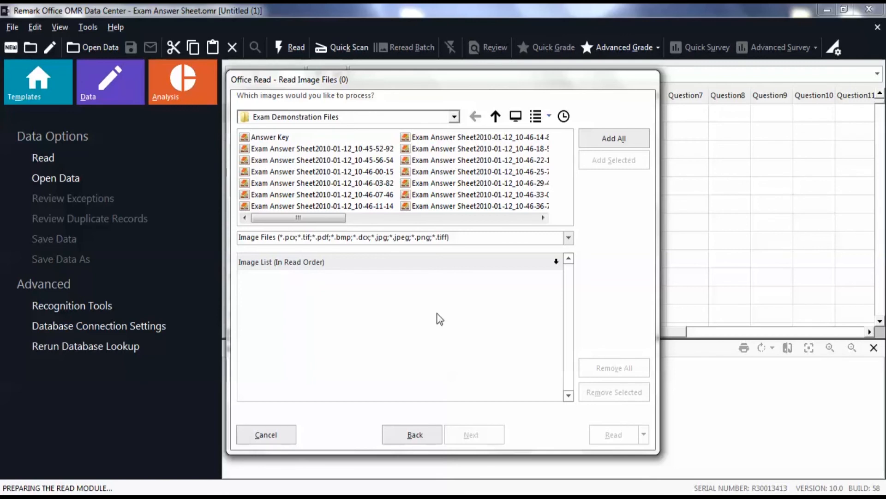
click(282, 138)
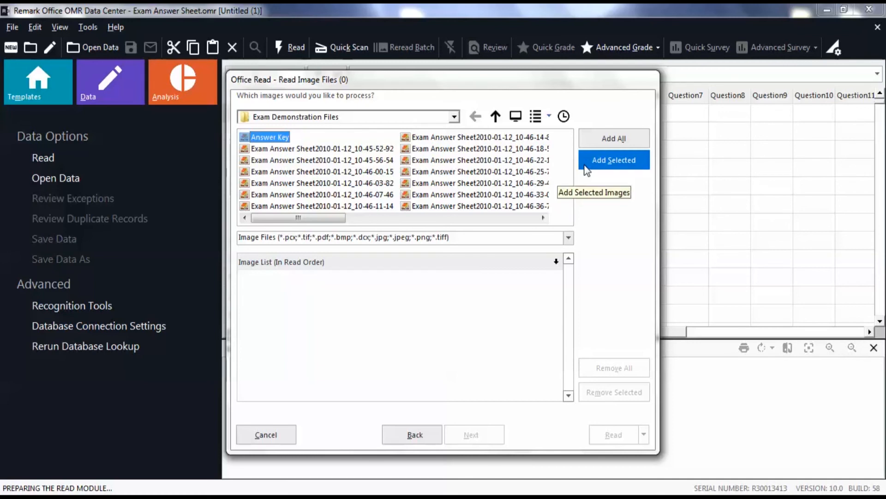
click(593, 140)
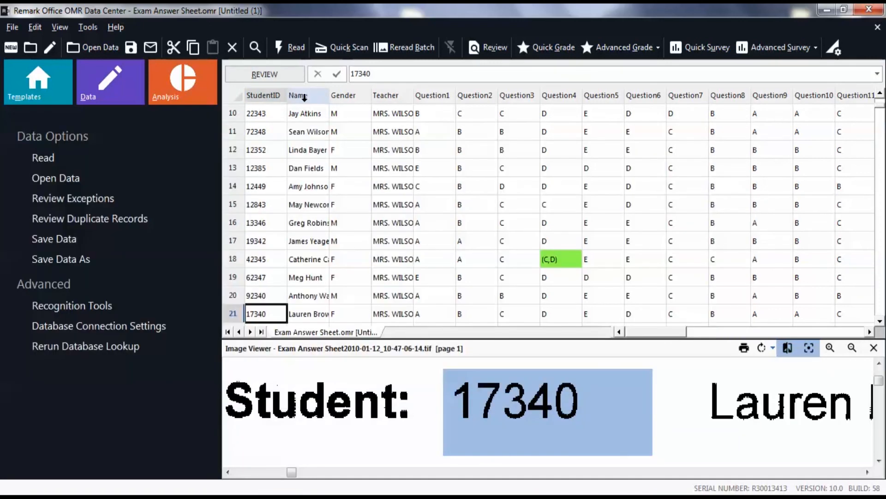
mouse_move(306, 97)
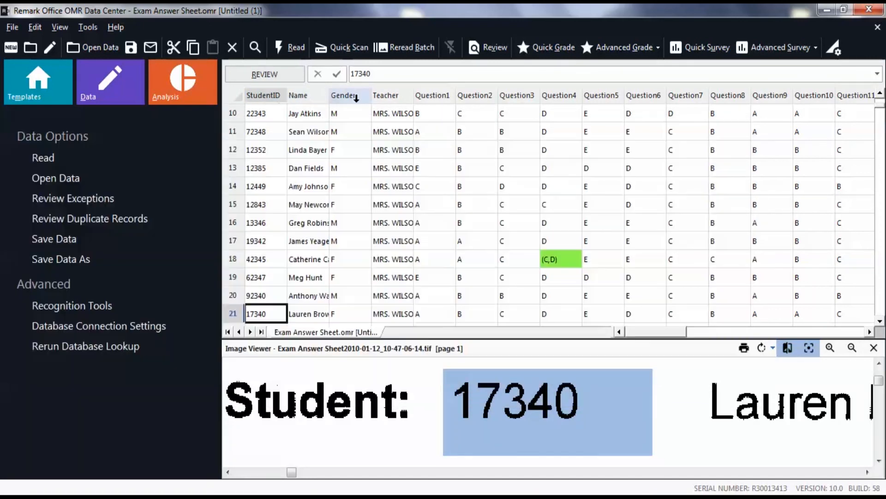
mouse_move(363, 98)
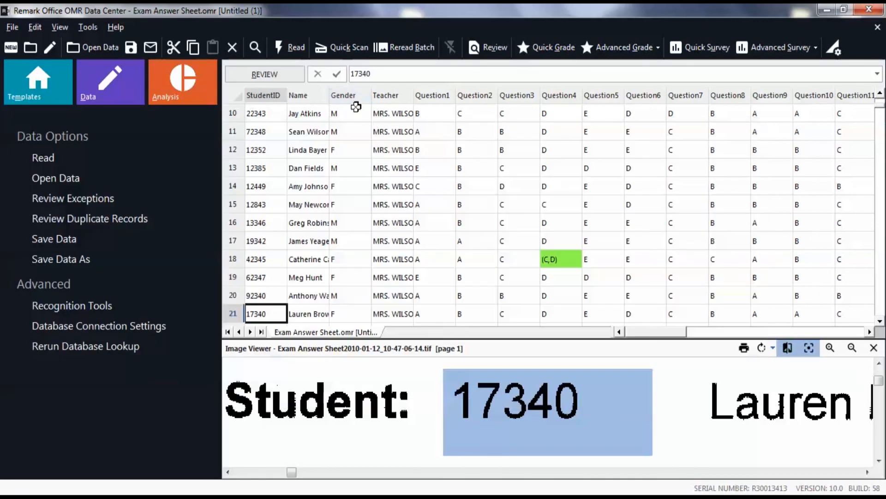